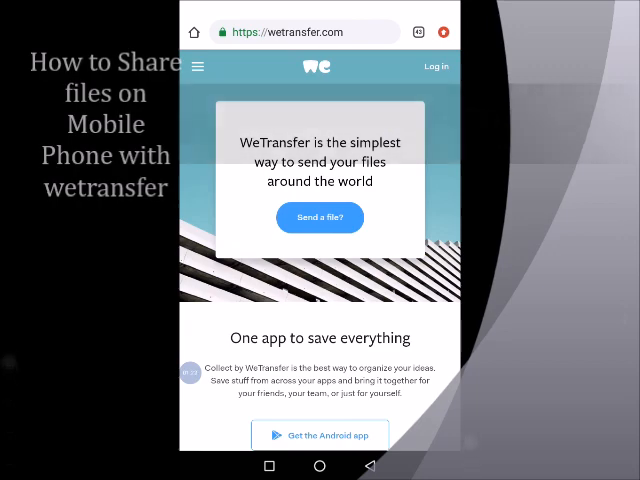
# Start a new transfer via 'Send a file?' and bring up the Choose an action sheet for adding files
pyautogui.click(320, 217)
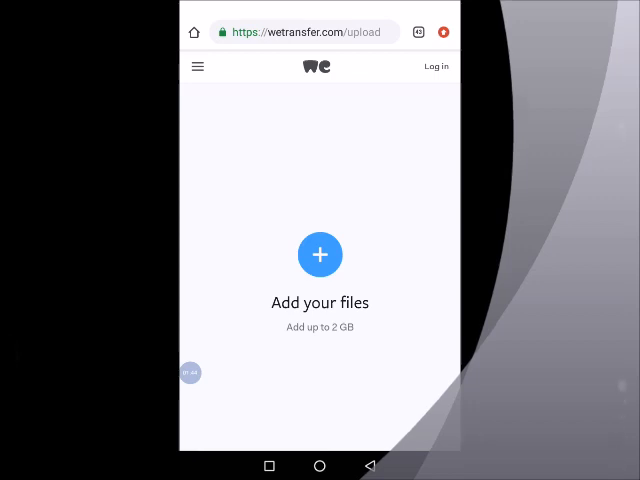
pyautogui.click(320, 254)
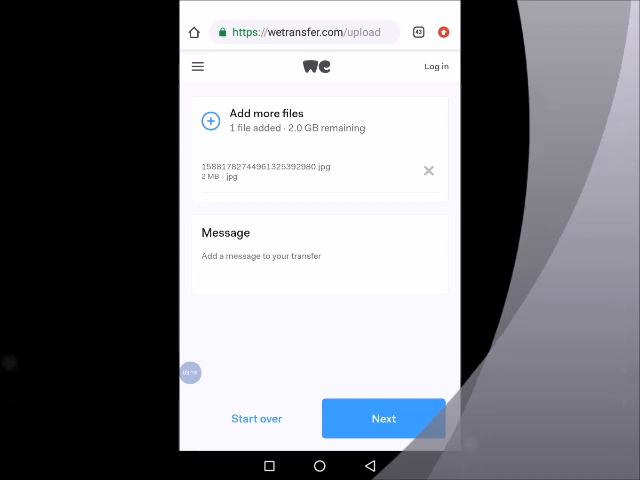
# Add the message 'This is my friend Teddy.' with the capitalized Teddy suggestion and continue with Next
pyautogui.click(261, 260)
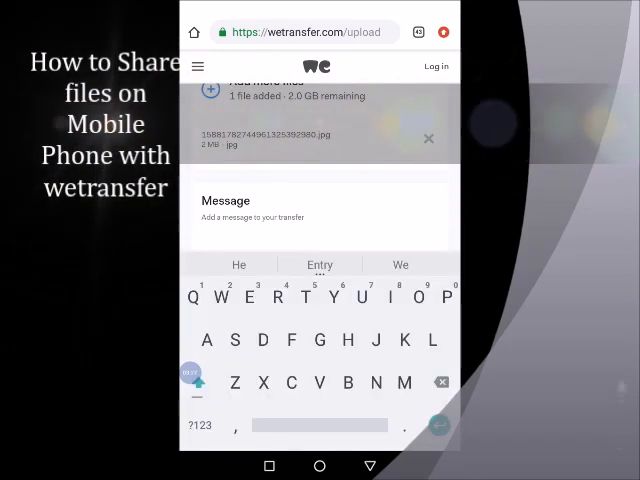
pyautogui.write('This')
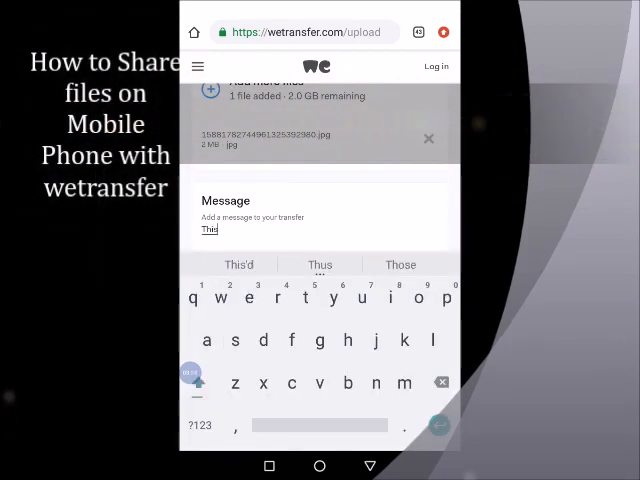
pyautogui.write(' is my ')
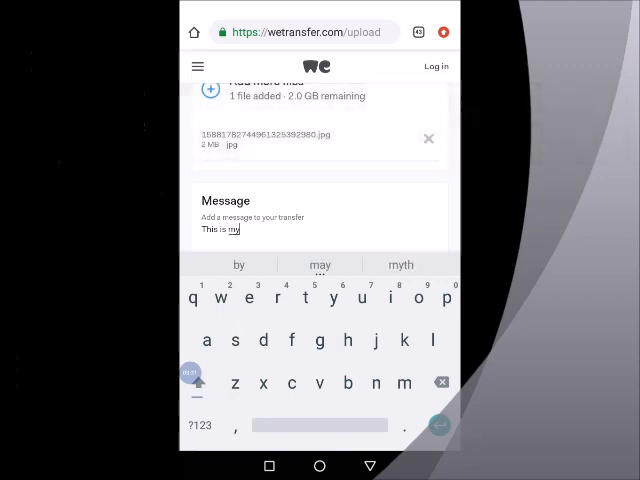
pyautogui.write('friend')
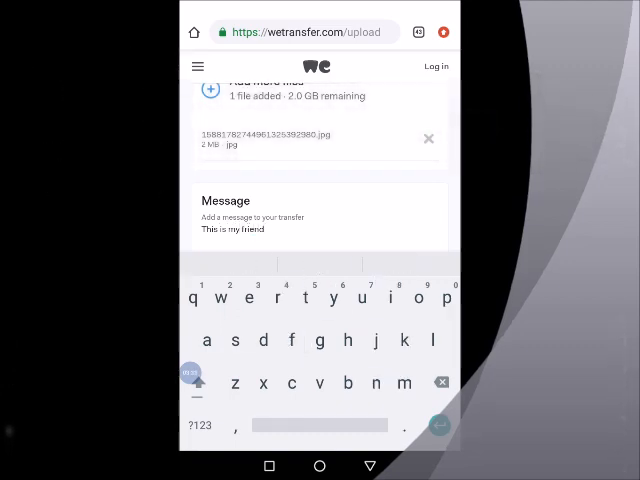
pyautogui.write(' teddy')
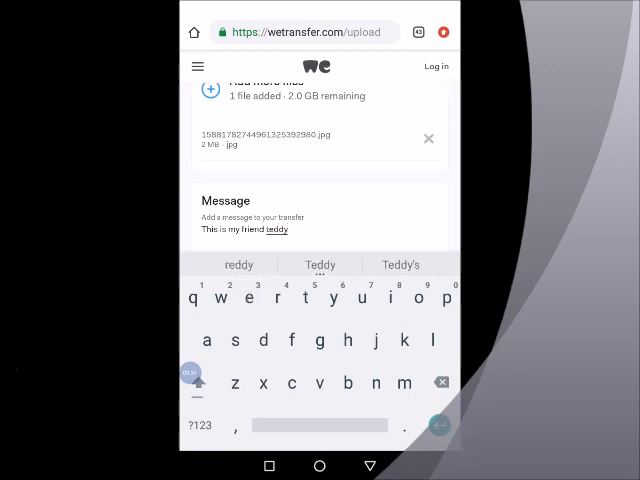
pyautogui.click(320, 264)
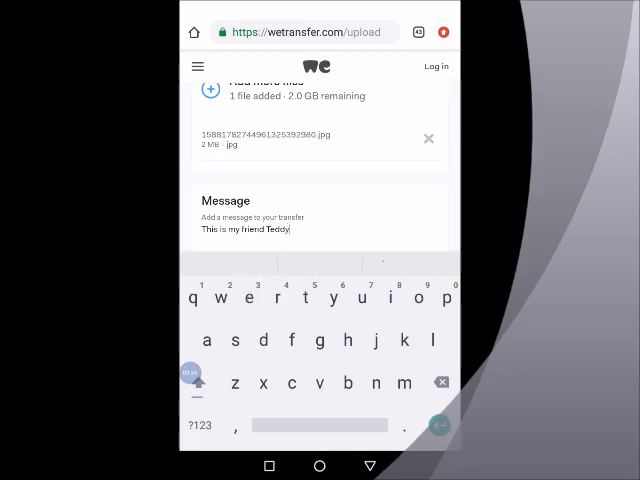
pyautogui.write('.')
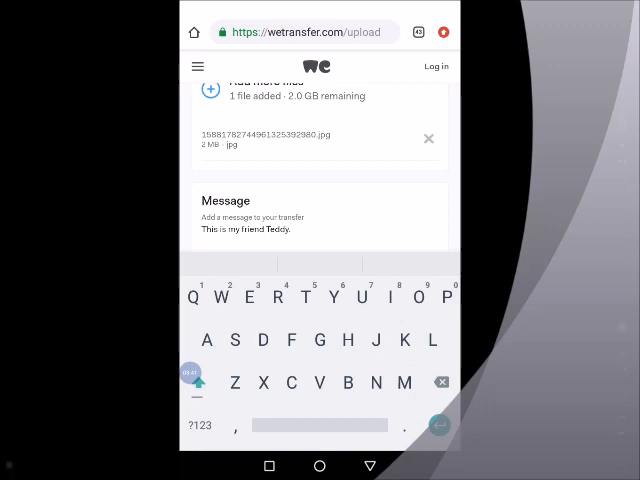
pyautogui.scroll(-2, 320, 180)
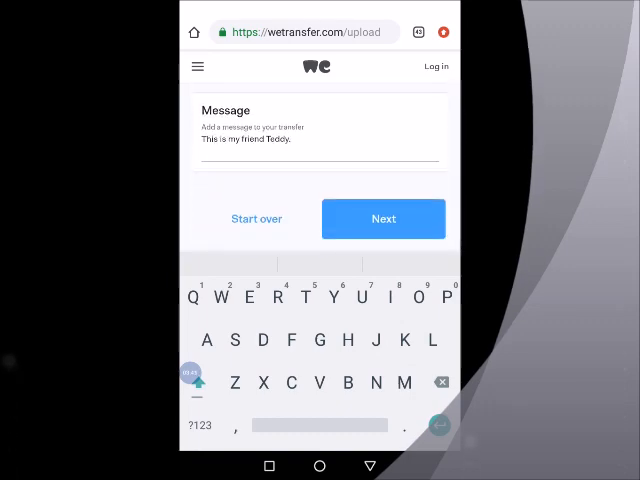
pyautogui.click(383, 218)
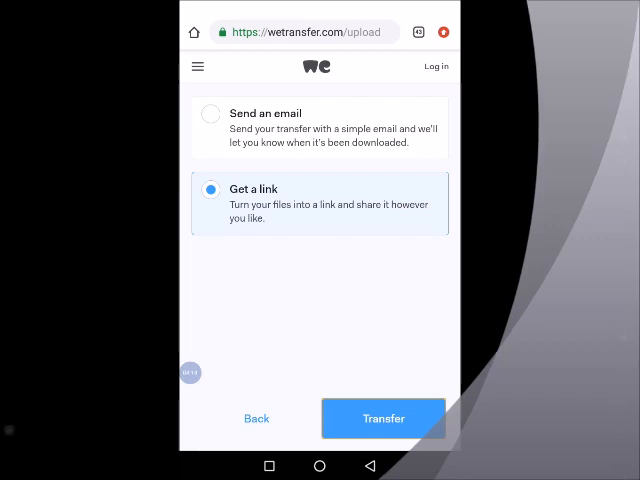
# Transfer the photo with 'Get a link' selected and let the upload reach 100%
pyautogui.click(384, 418)
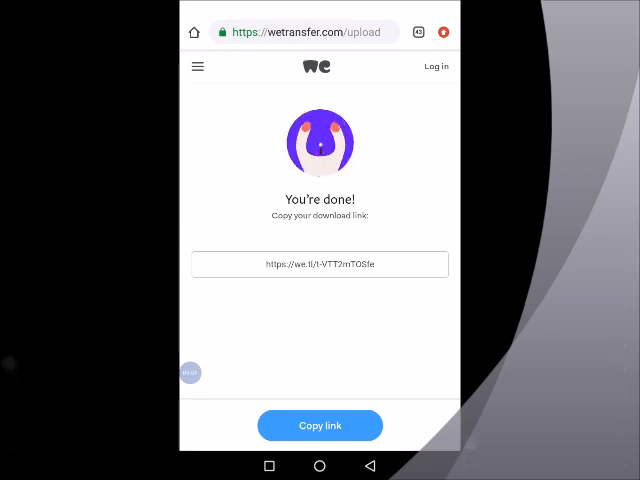
pyautogui.click(320, 425)
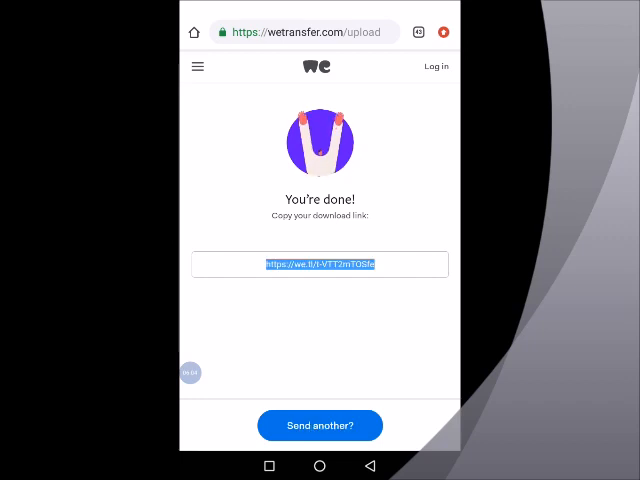